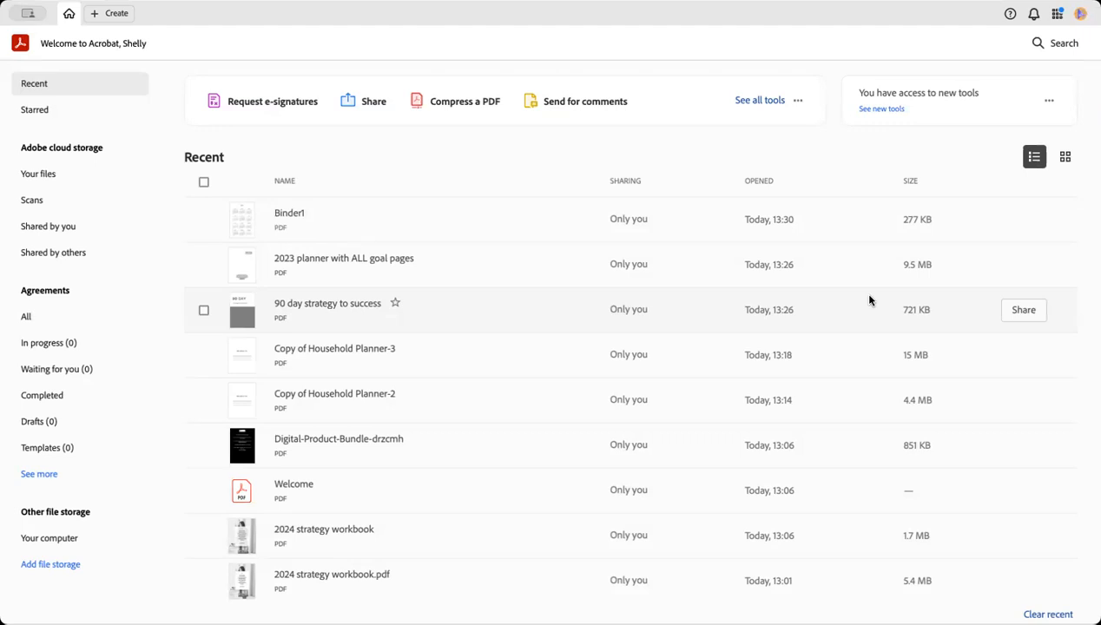
Create a form from the recent Binder1 PDF with auto-detected form fields and hide the Fields list
double_click(489, 223)
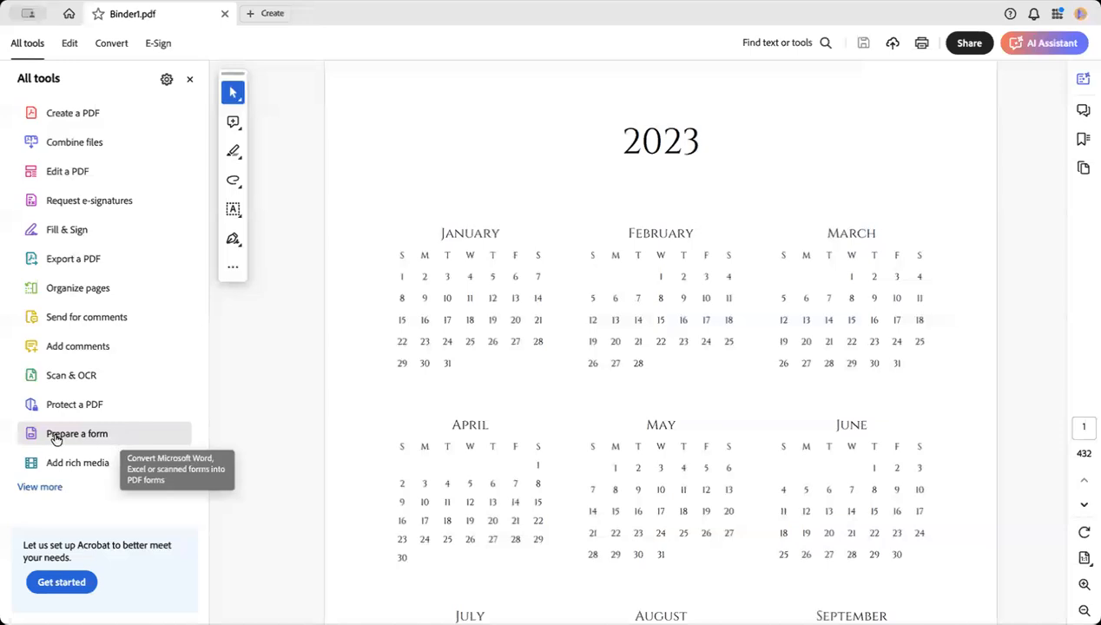
click(82, 437)
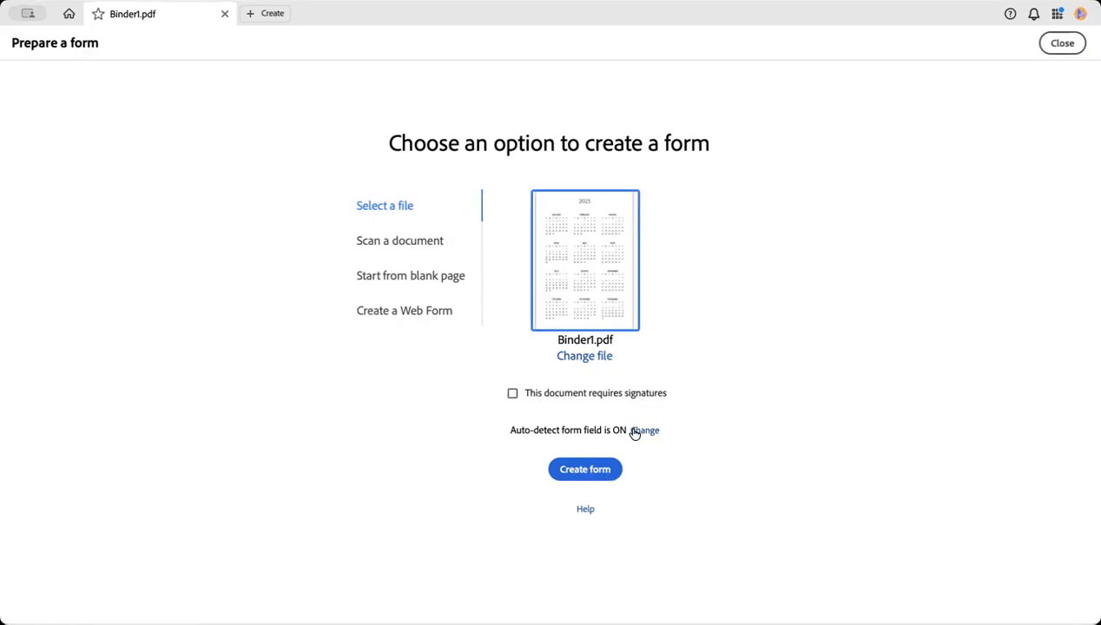
click(589, 470)
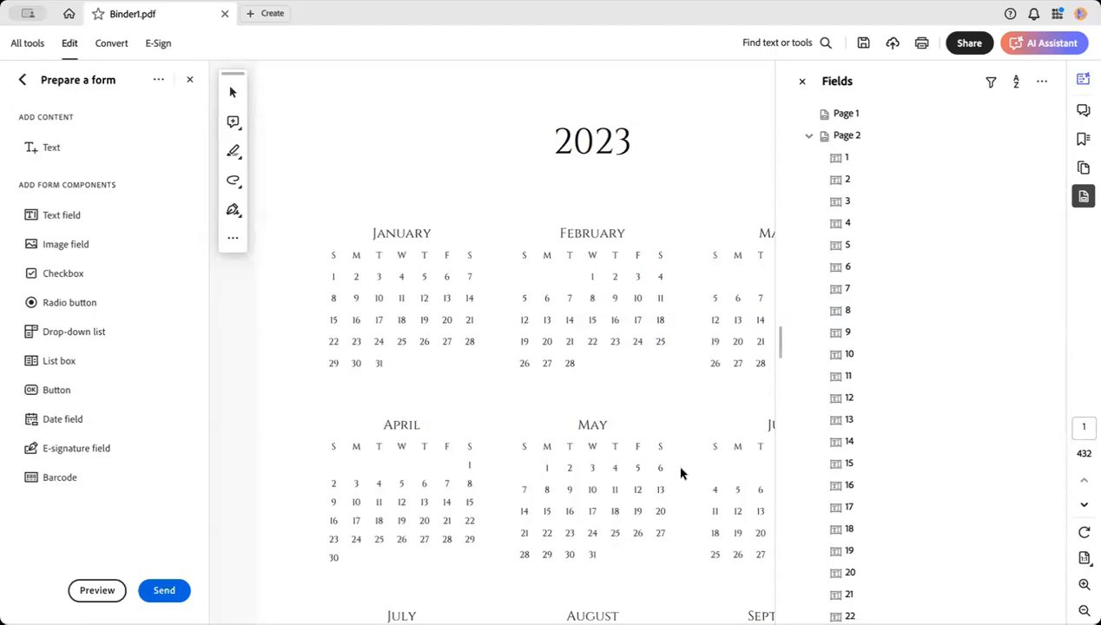
scroll(615, 298, right, 2)
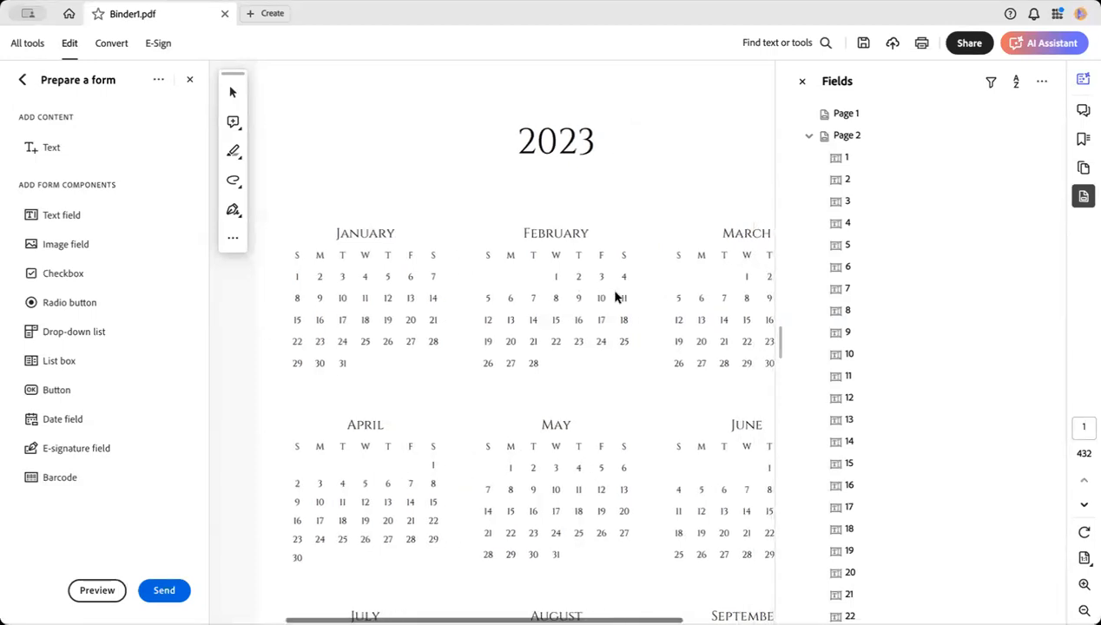
click(802, 83)
Examine the auto-detected fields on the monthly calendar page, the December Week 52 page and the first daily page
scroll(787, 287, down, 3)
scroll(787, 288, down, 8)
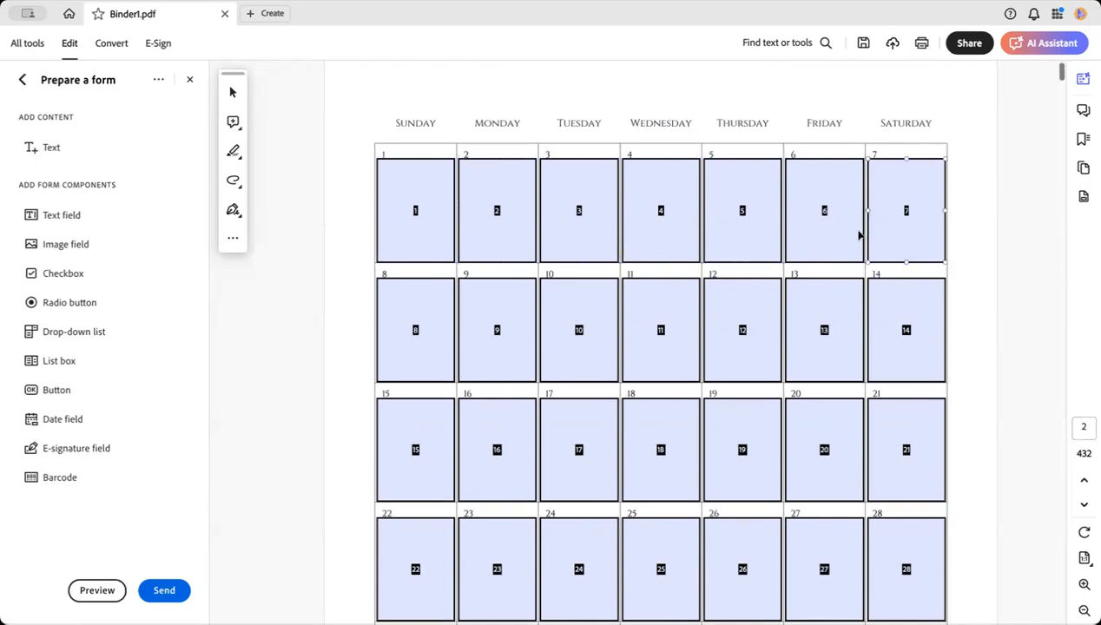
scroll(919, 342, down, 5)
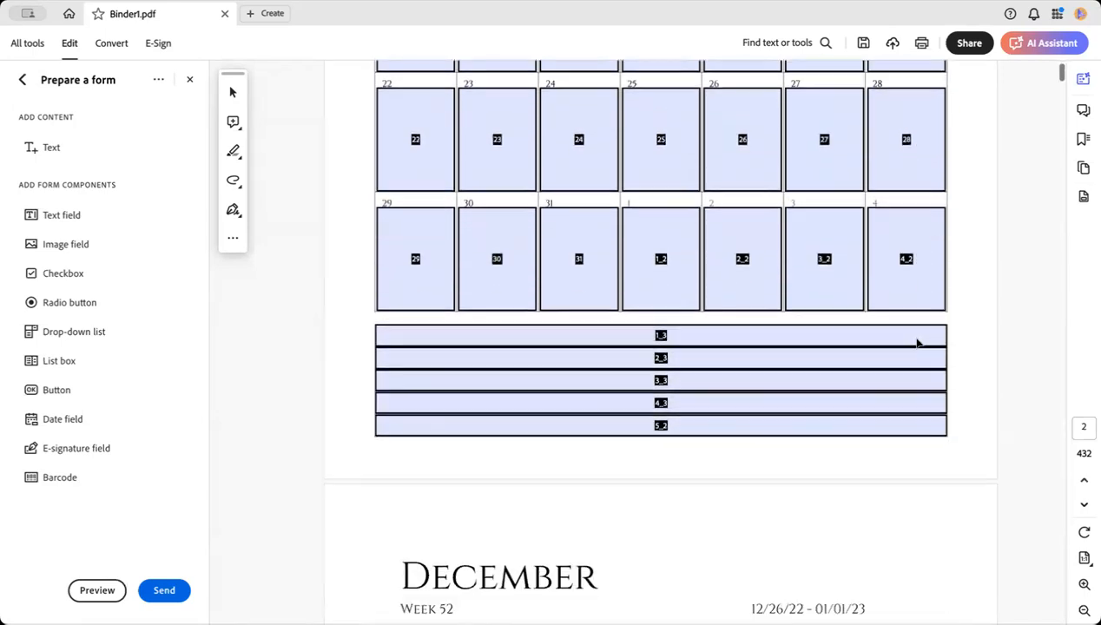
scroll(918, 343, down, 2)
scroll(792, 320, down, 5)
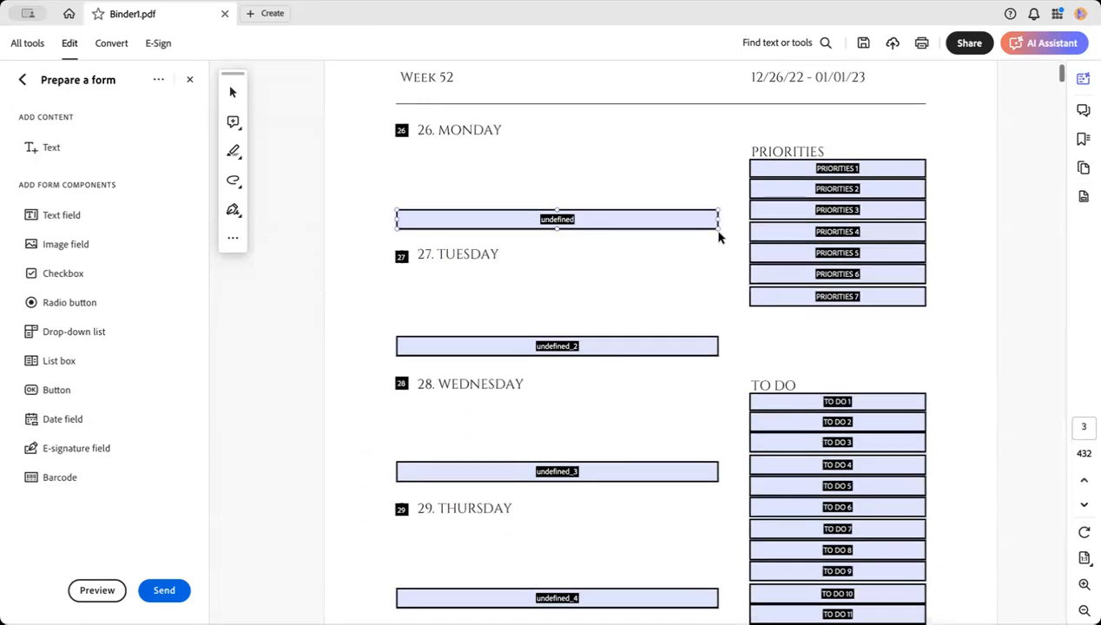
scroll(808, 236, down, 3)
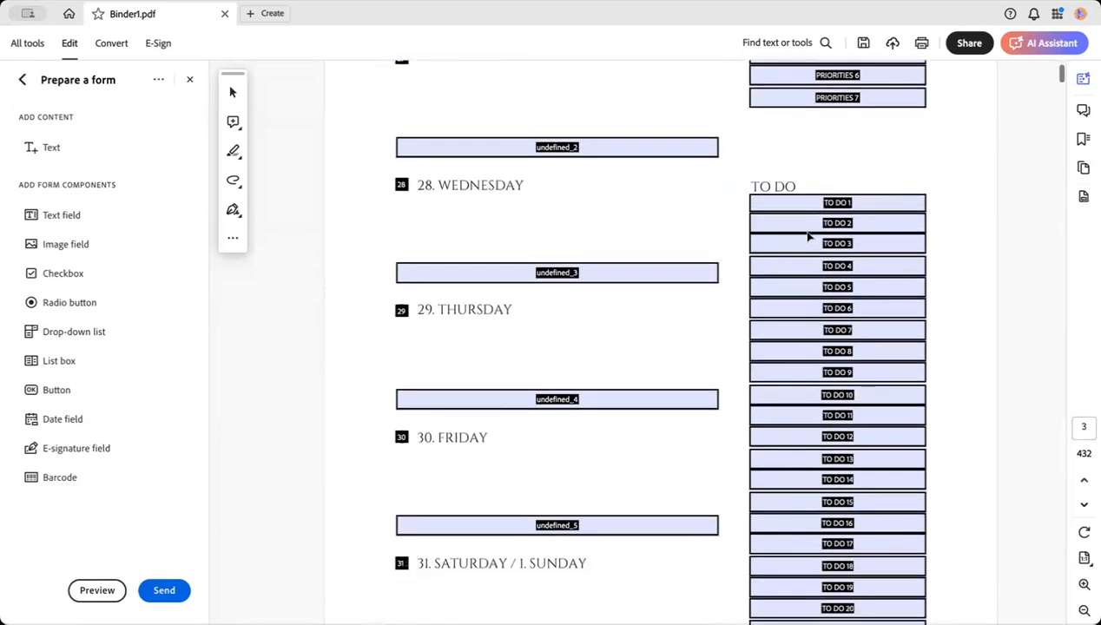
scroll(807, 236, down, 10)
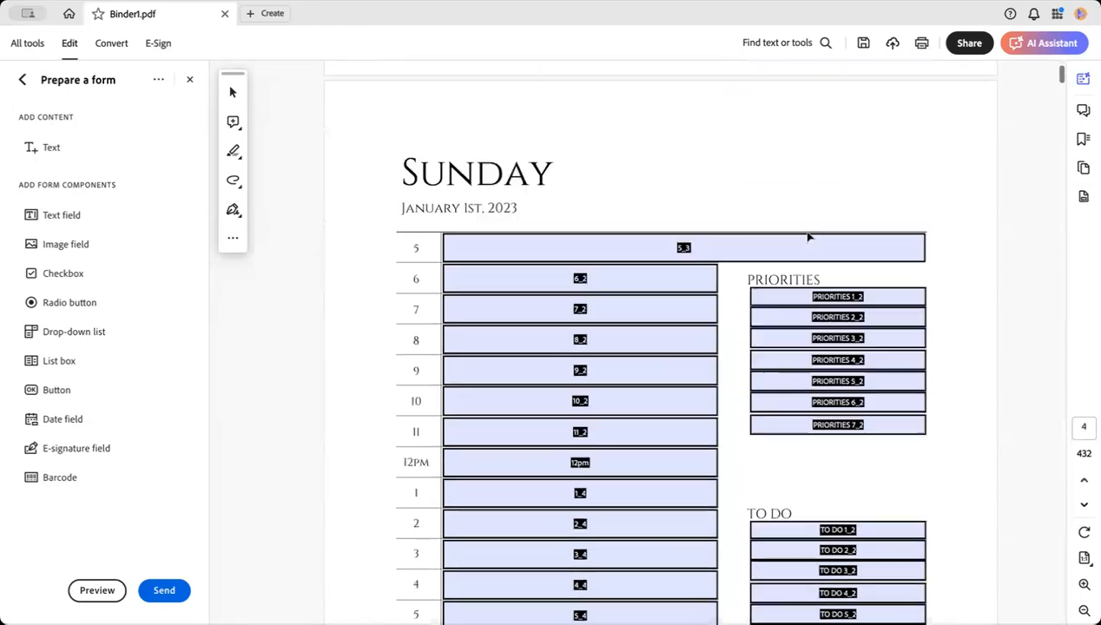
scroll(808, 237, down, 8)
On the December Week 52 page, extend the 26. Monday and 27. Tuesday fields upward to fill the blank space below their headings
scroll(745, 236, up, 3)
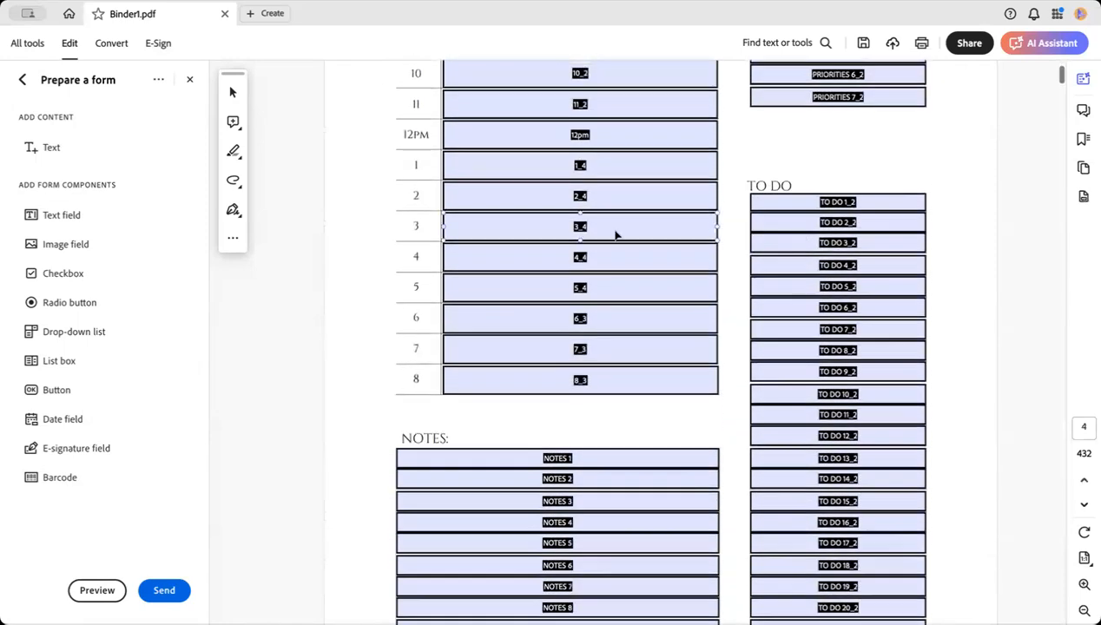
scroll(615, 235, up, 10)
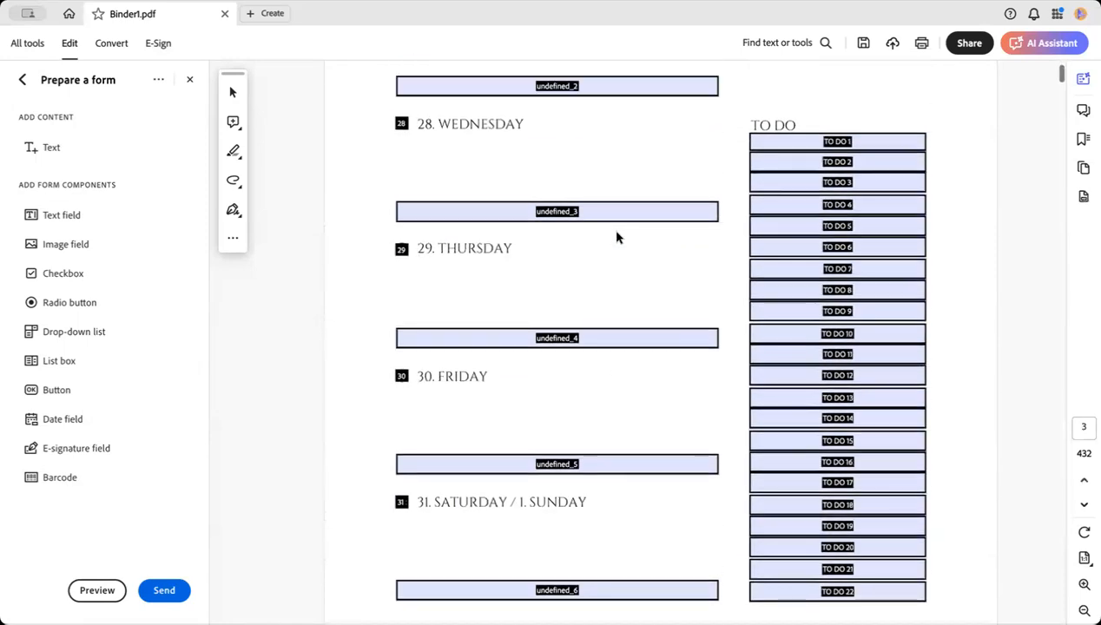
scroll(617, 236, up, 5)
click(594, 275)
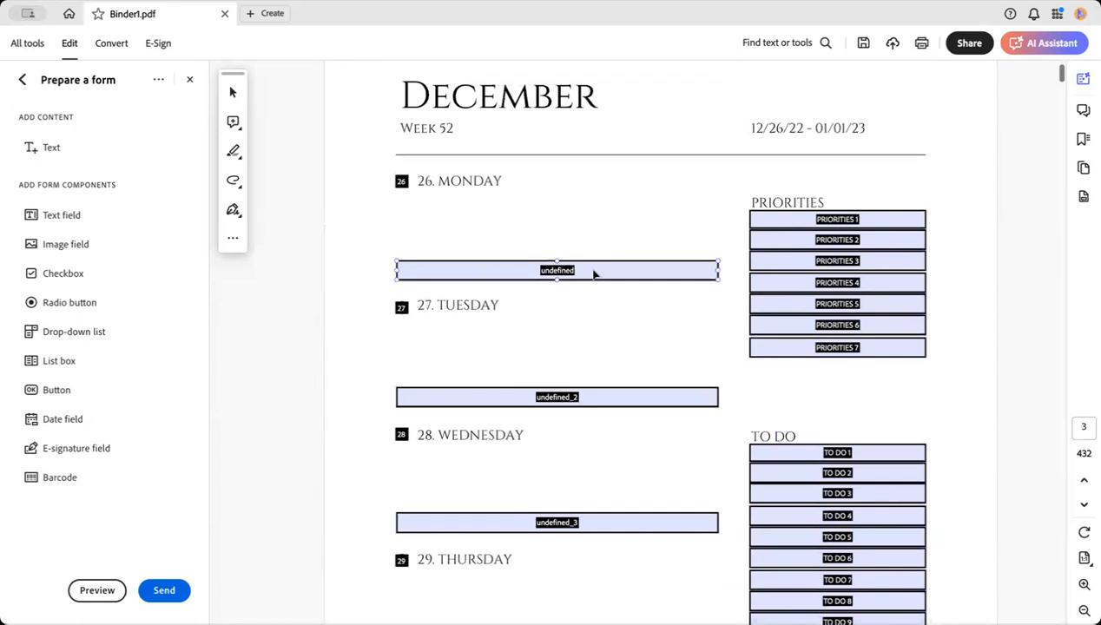
drag(557, 261, 556, 195)
click(556, 395)
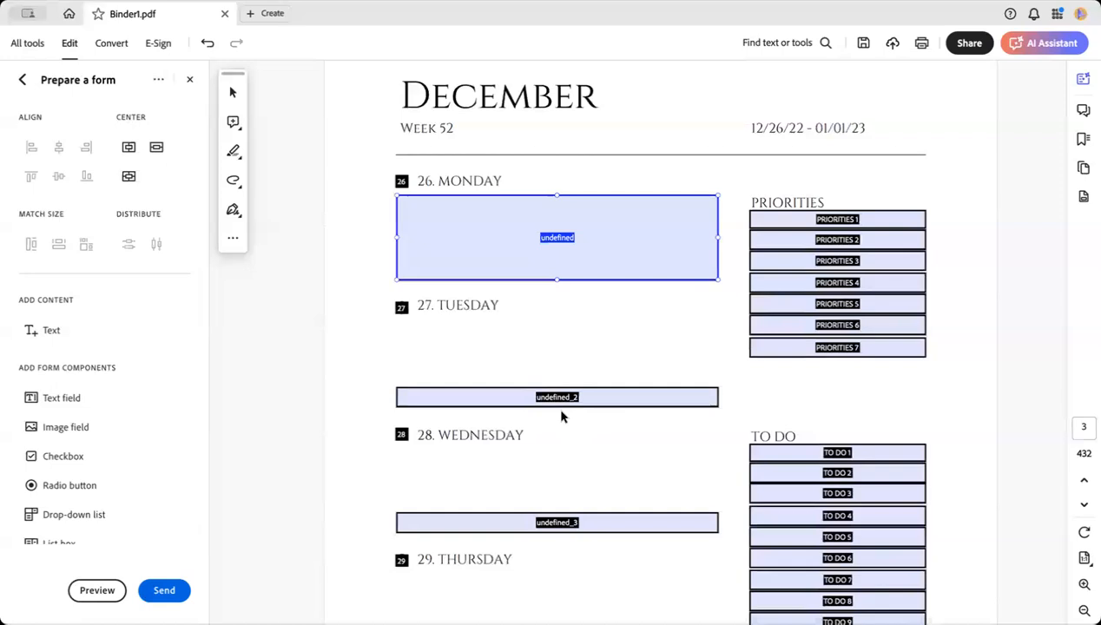
click(557, 395)
drag(556, 388, 554, 323)
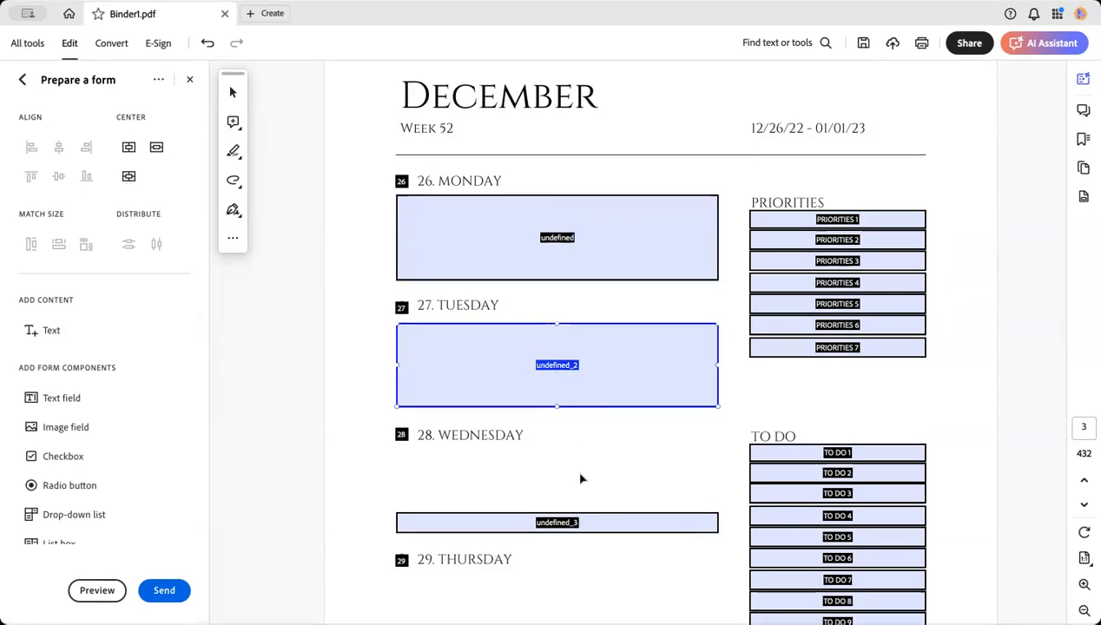
Examine the detected fields on the following weekly and daily planner pages through mid-January
scroll(642, 498, down, 10)
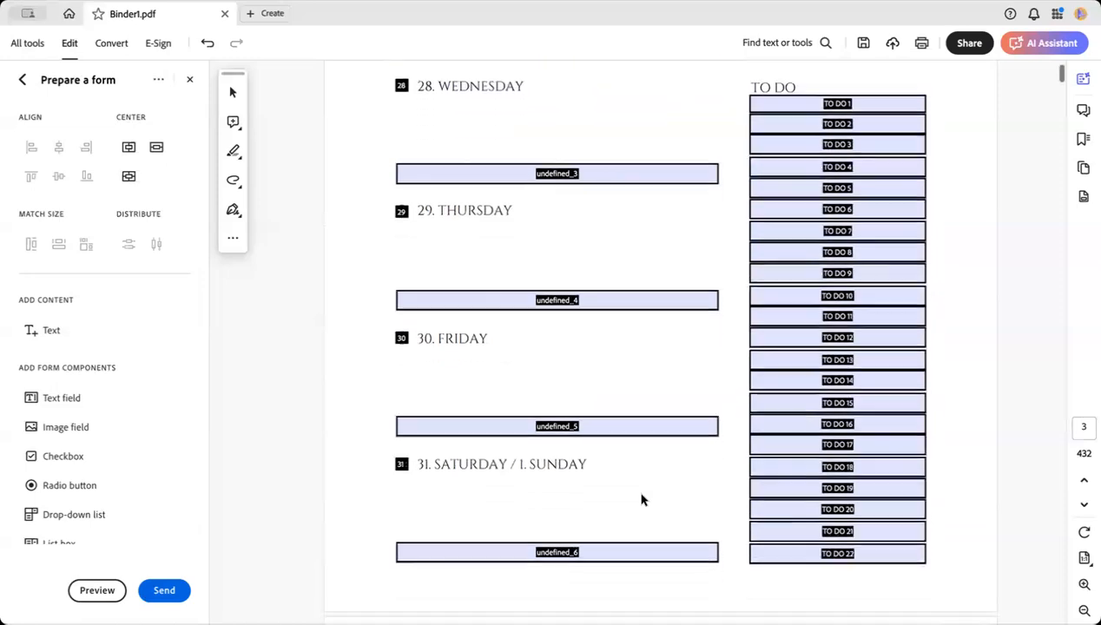
scroll(642, 499, down, 15)
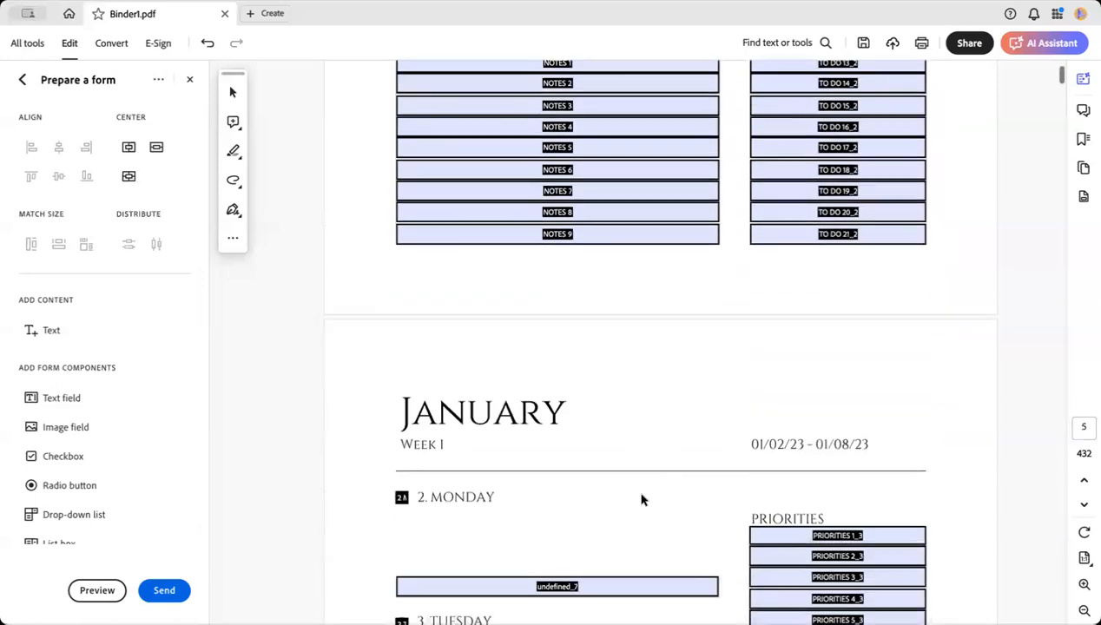
scroll(642, 500, down, 15)
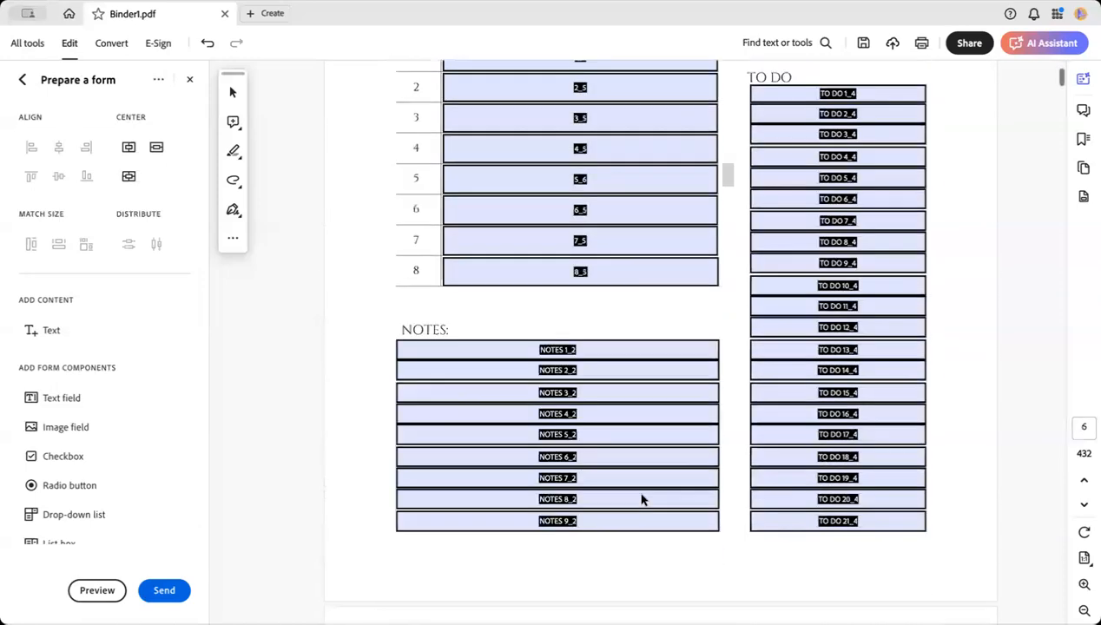
scroll(642, 500, down, 15)
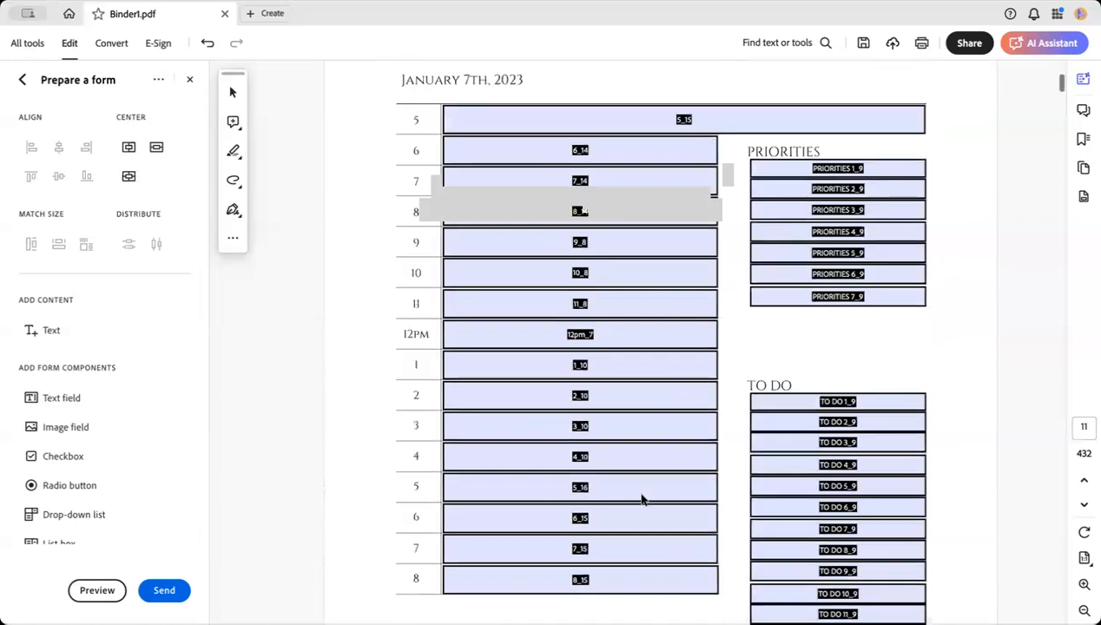
scroll(642, 499, down, 5)
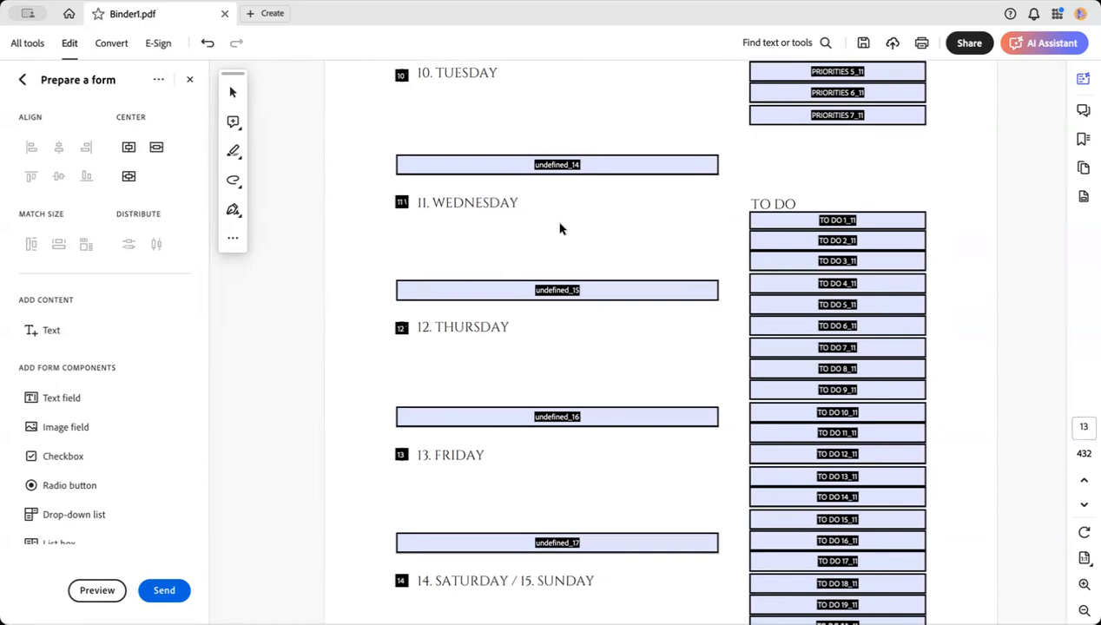
scroll(560, 228, up, 10)
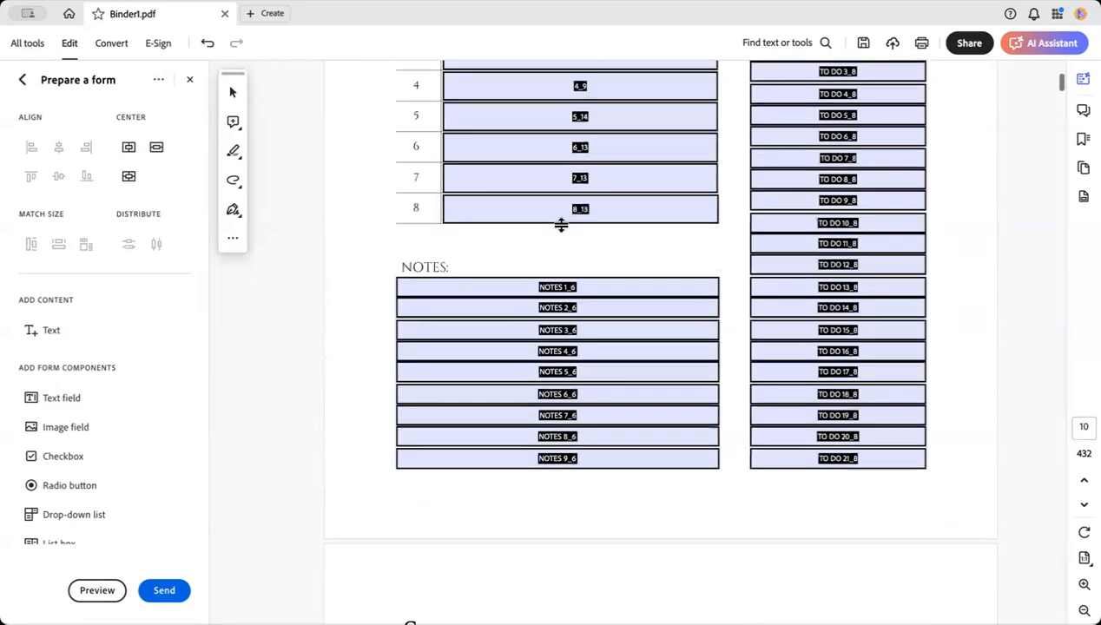
scroll(561, 229, down, 5)
scroll(560, 228, down, 20)
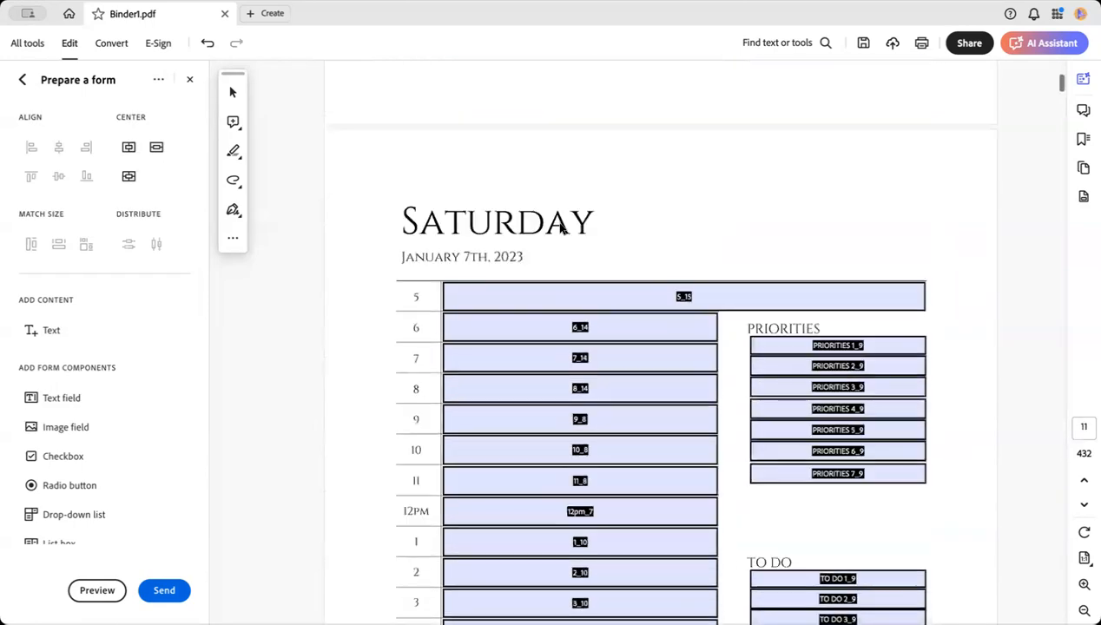
scroll(560, 229, down, 20)
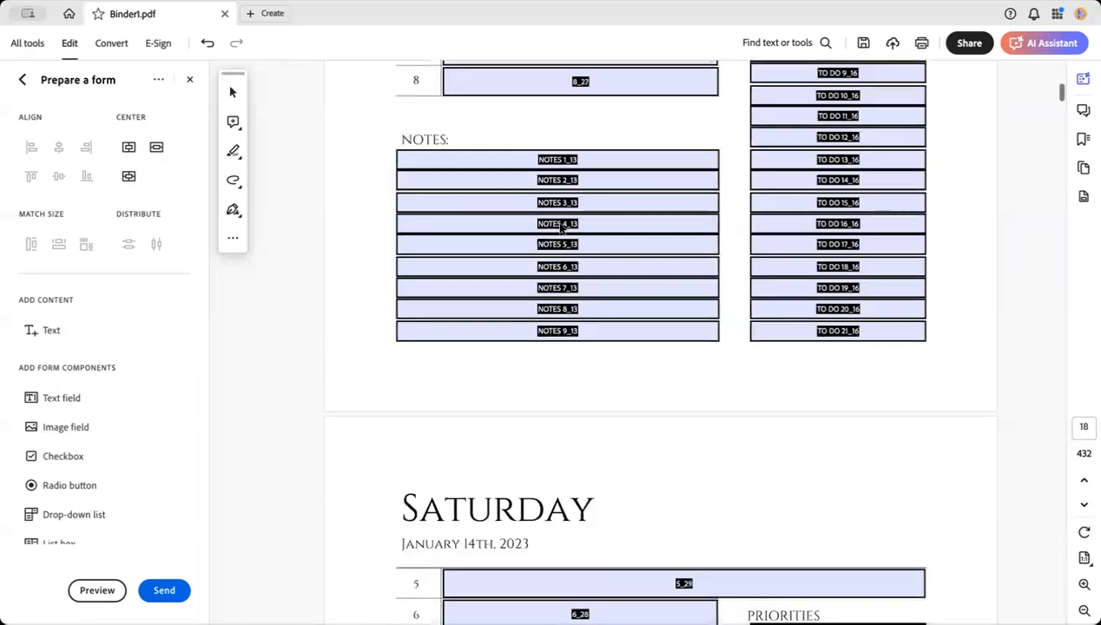
scroll(560, 229, down, 6)
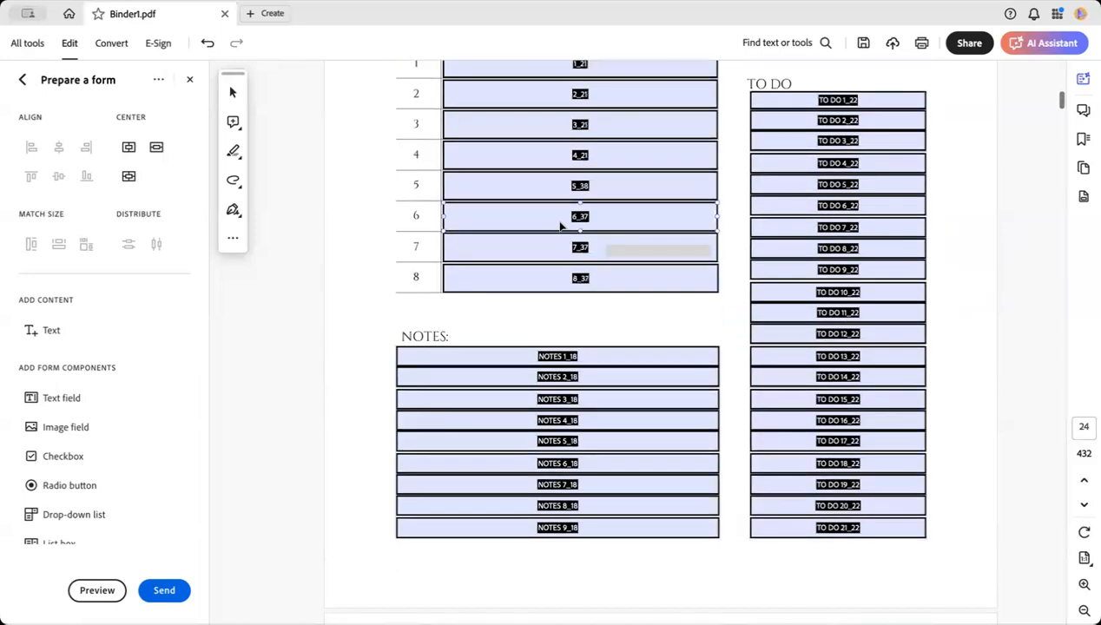
Add a text field directly below the 2. Monday heading on the January Week 1 page
scroll(661, 165, up, 6)
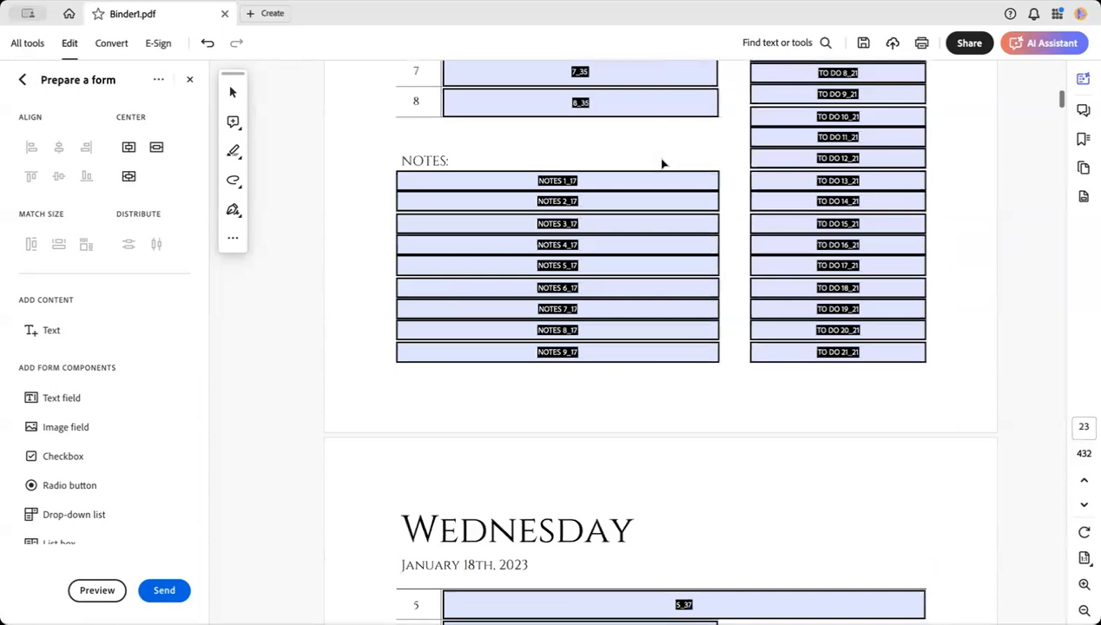
scroll(661, 165, up, 20)
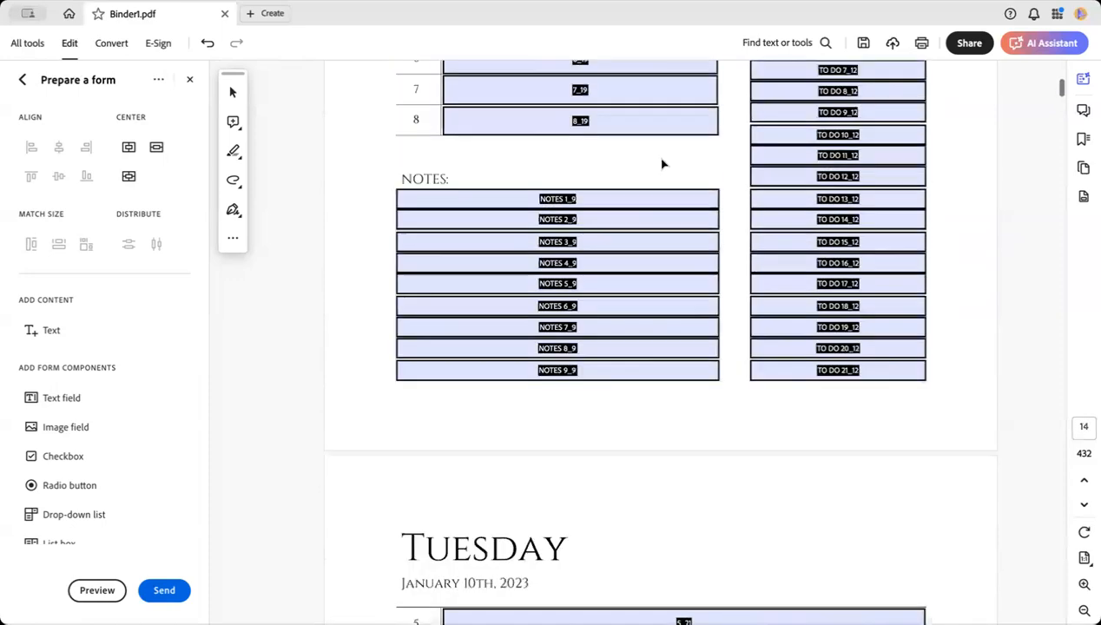
scroll(661, 165, up, 20)
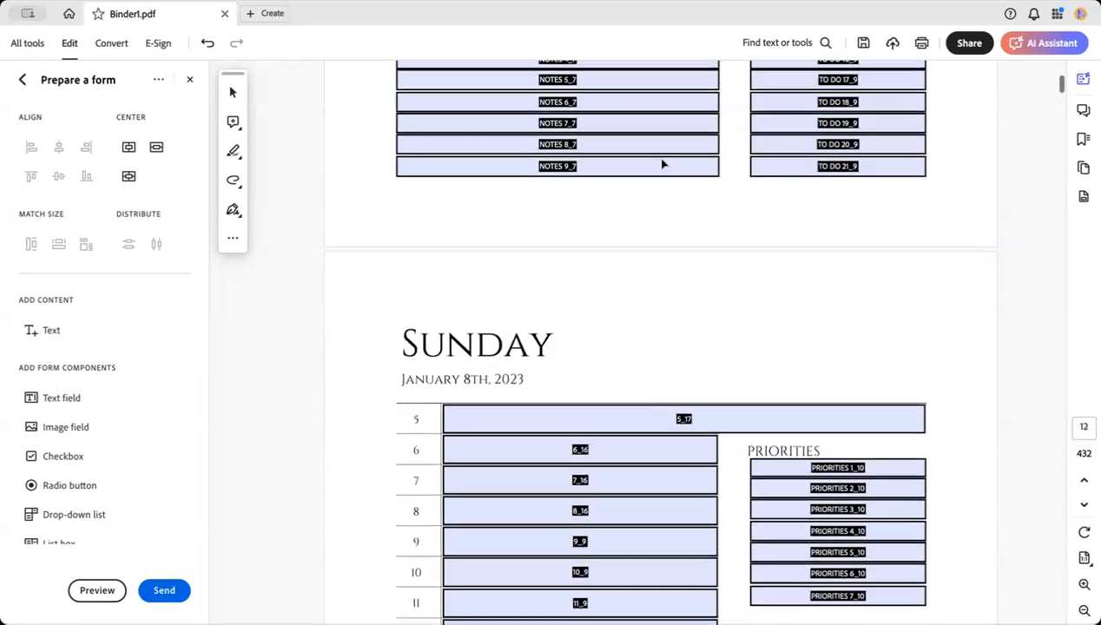
scroll(661, 165, up, 20)
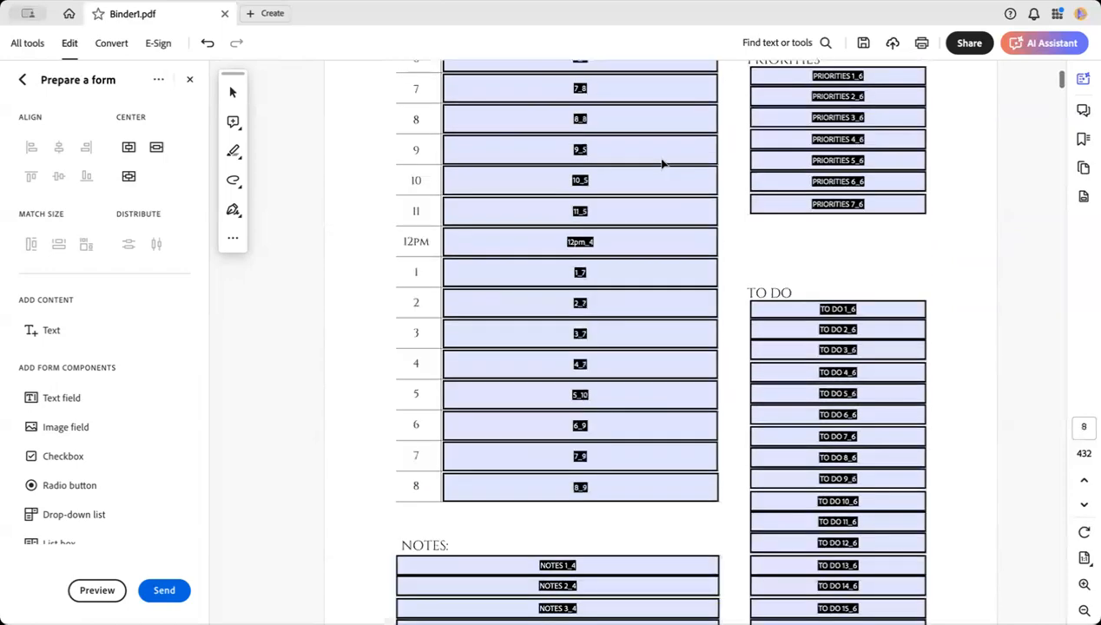
scroll(661, 165, up, 20)
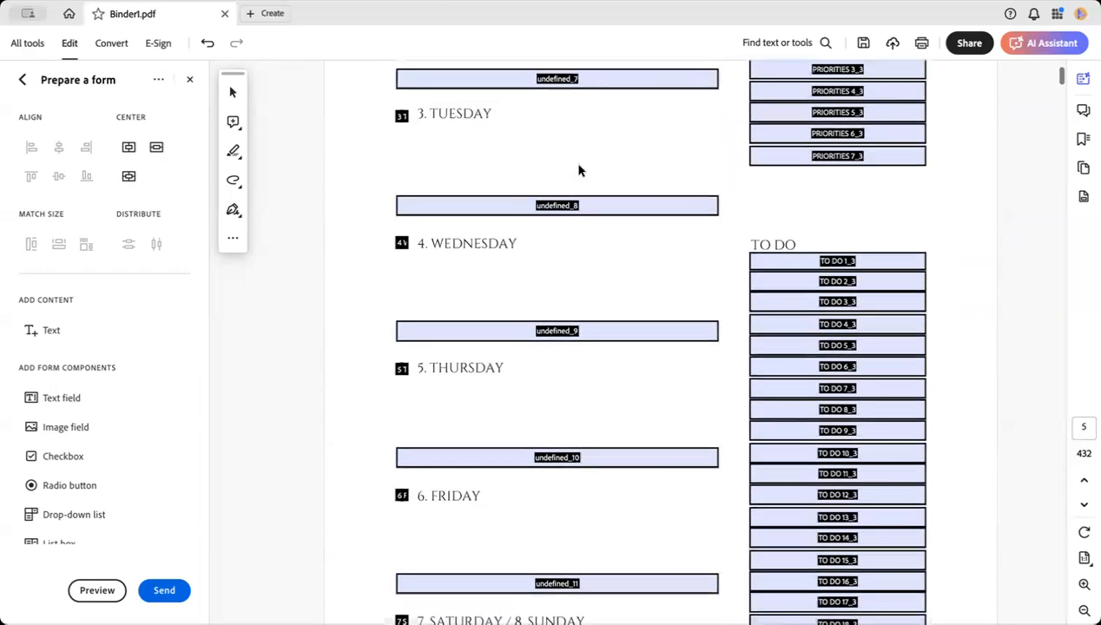
scroll(555, 223, up, 3)
click(554, 398)
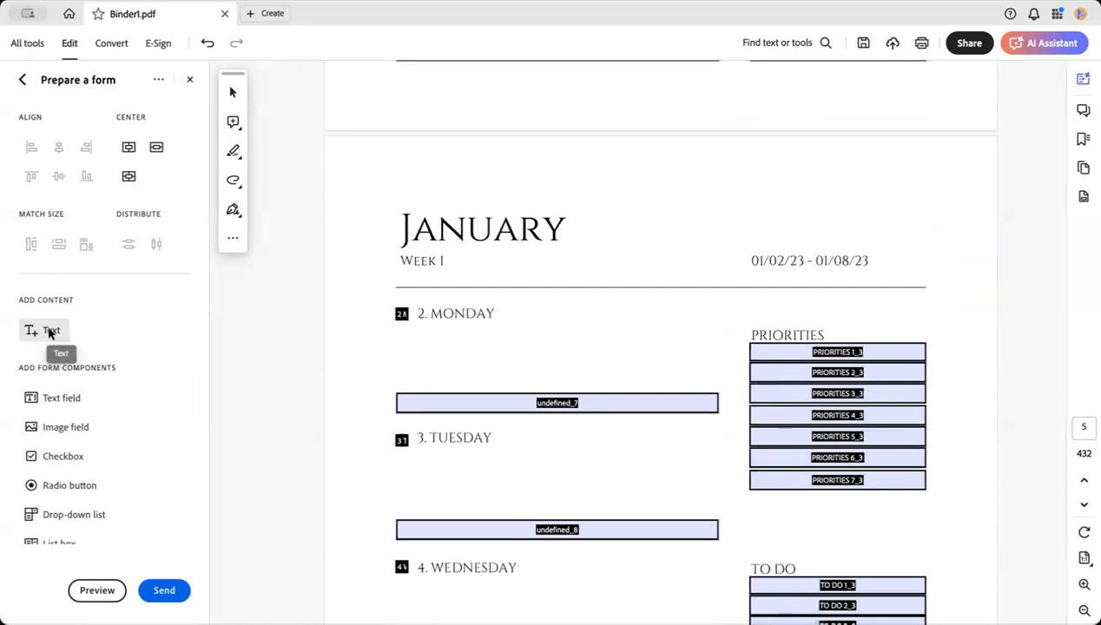
click(54, 398)
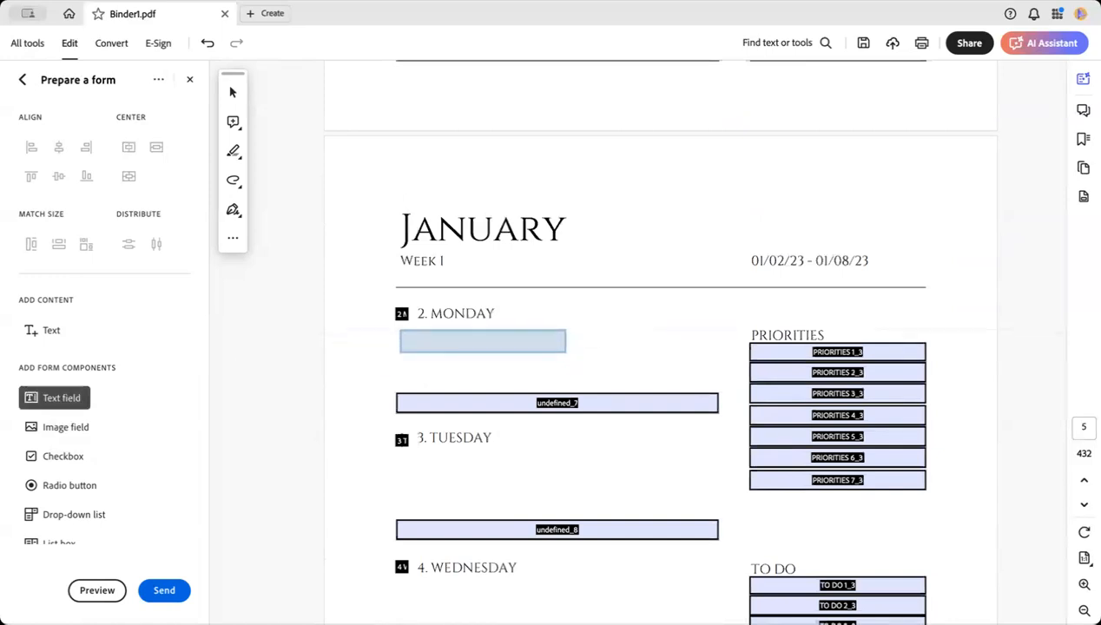
click(397, 329)
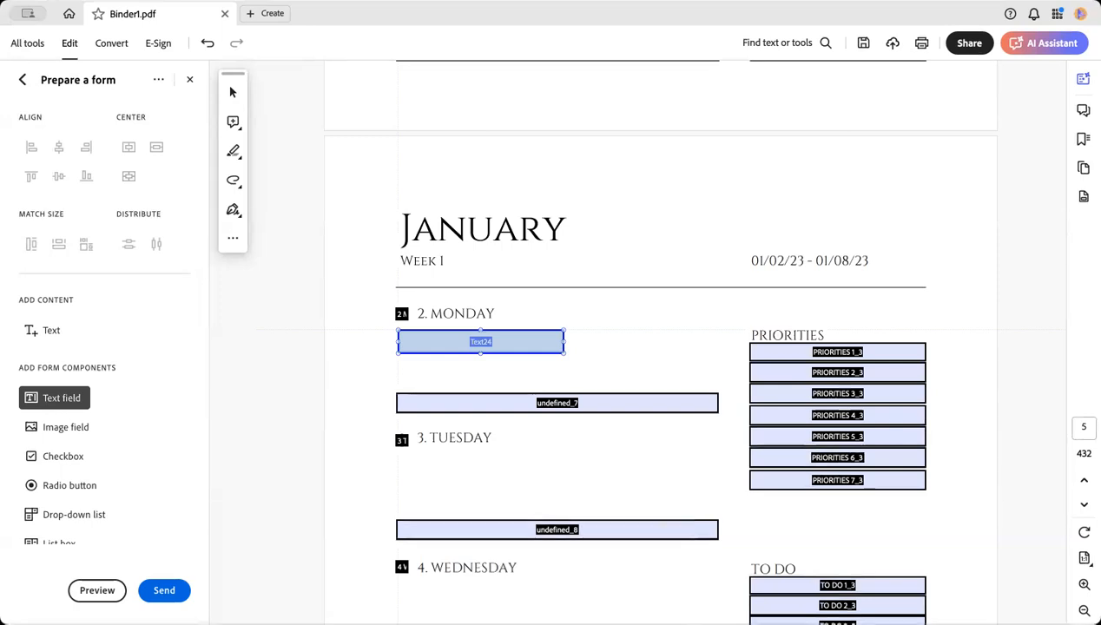
Enlarge the new Monday text field to the full column width, extending it down over the existing single-line field
click(233, 96)
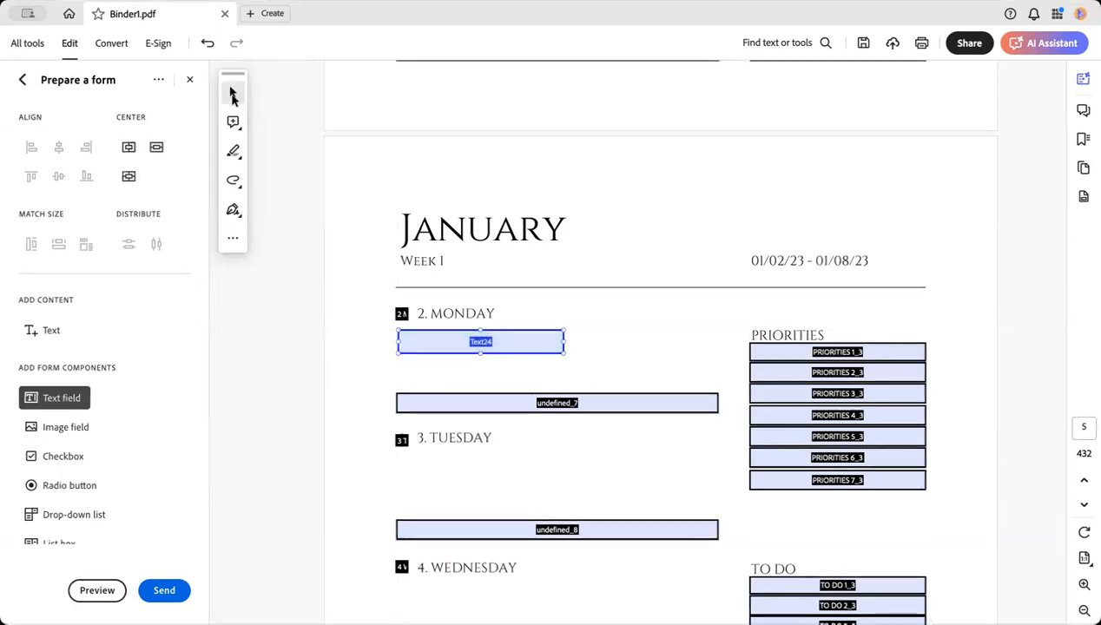
click(232, 95)
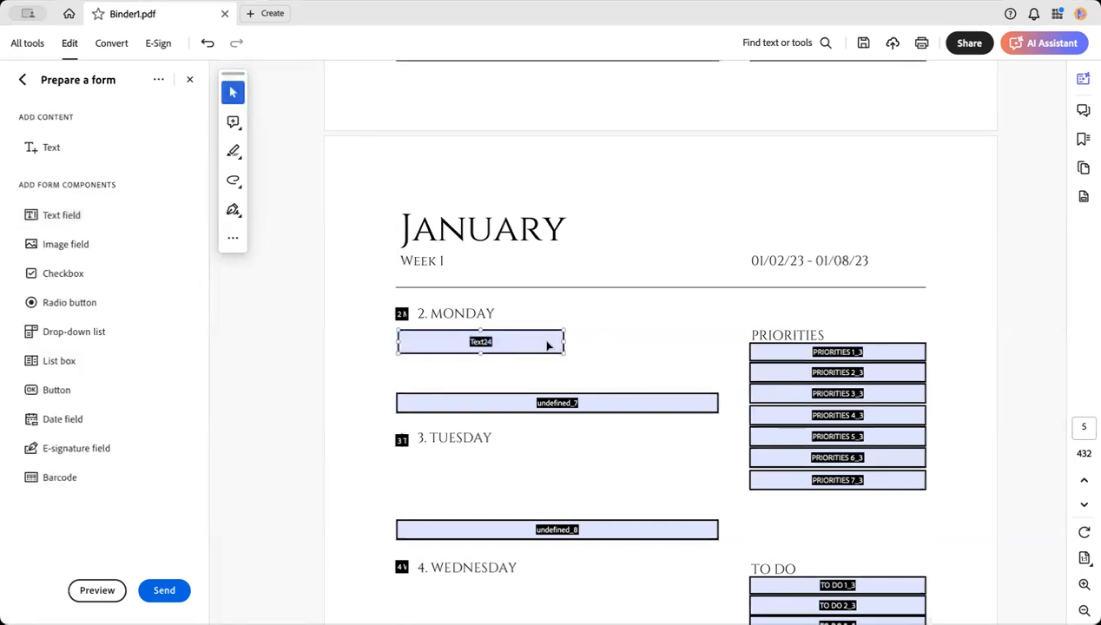
drag(562, 352, 714, 408)
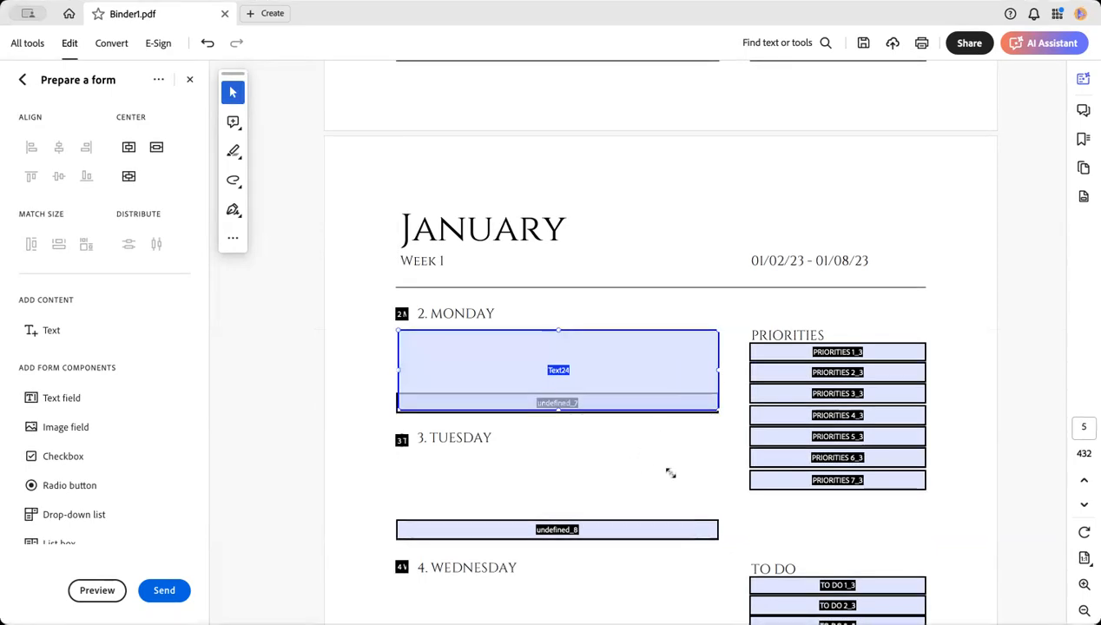
scroll(671, 473, down, 3)
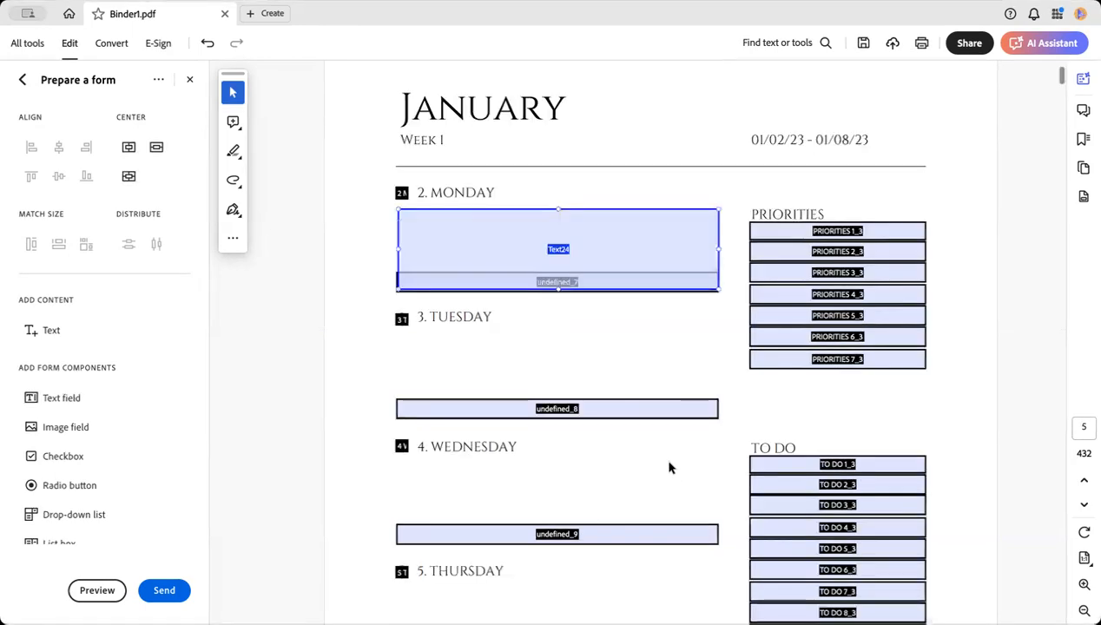
Move the large Monday text field aside, delete the single-line field beneath it, and reposition the large field directly below the 2. Monday heading
drag(651, 252, 653, 222)
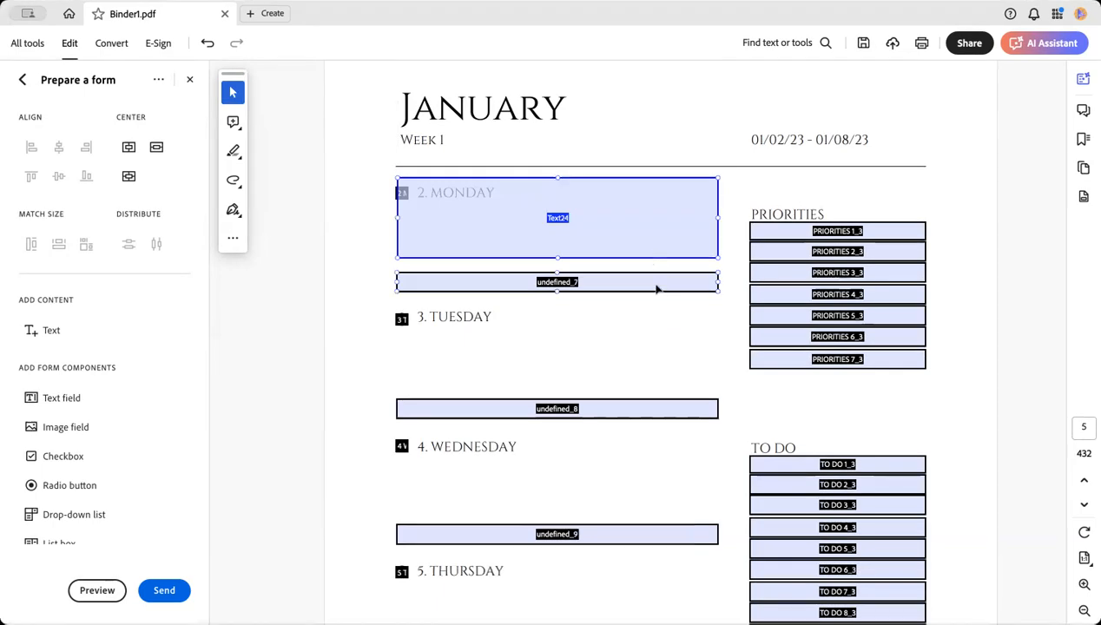
key(Delete)
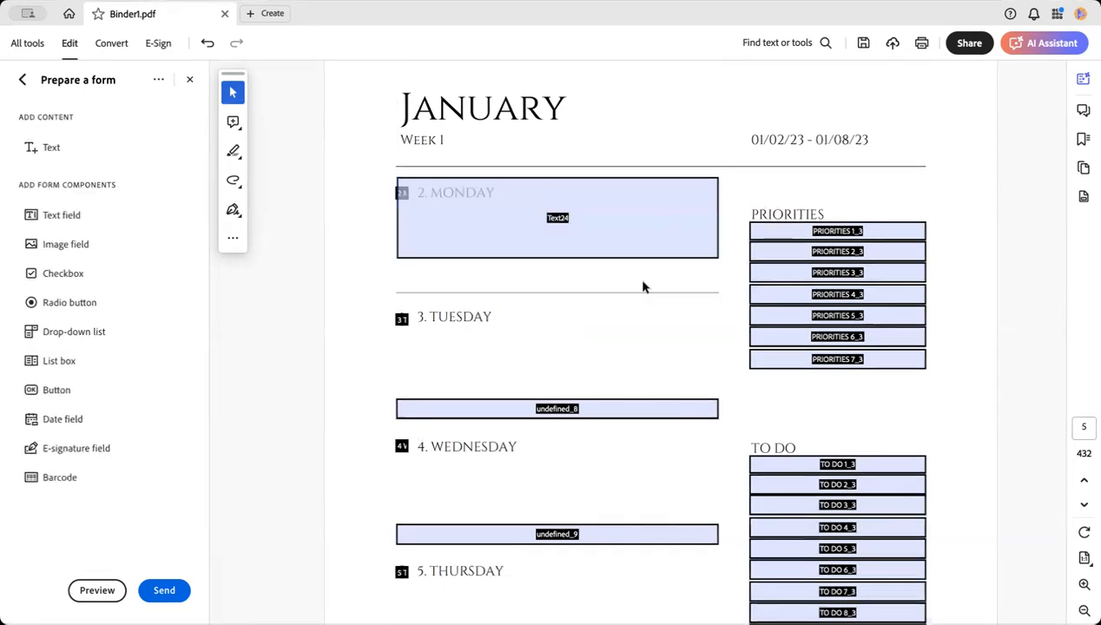
key(ctrl+z)
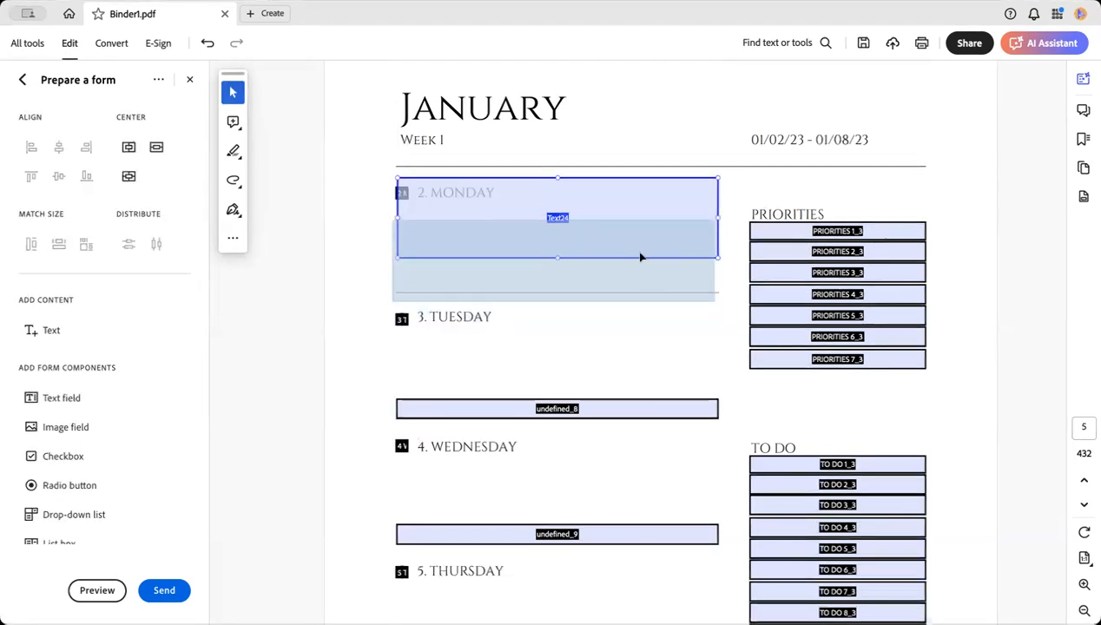
key(ctrl+z)
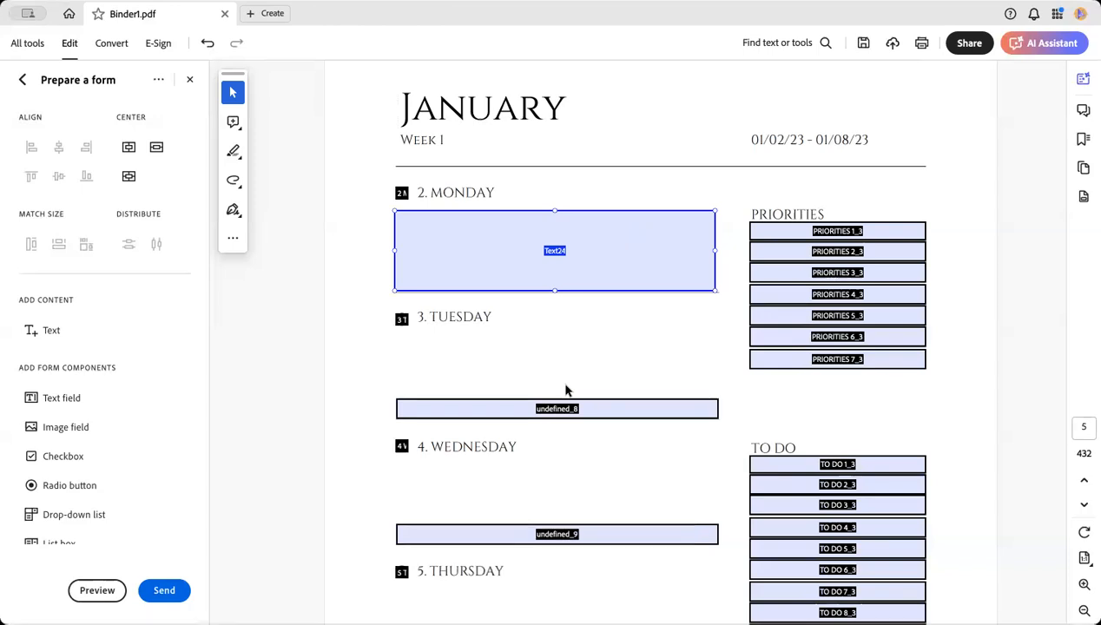
Examine the detected fields on the rest of the January Week 1 page and on the Monday, January 2nd daily page
scroll(565, 391, down, 5)
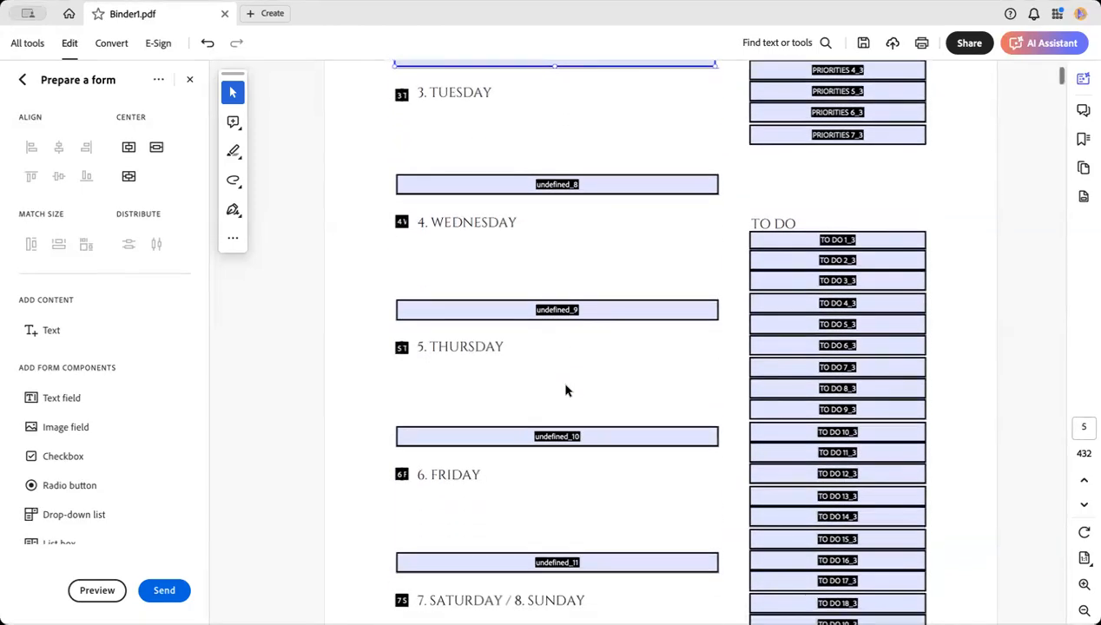
scroll(565, 391, down, 6)
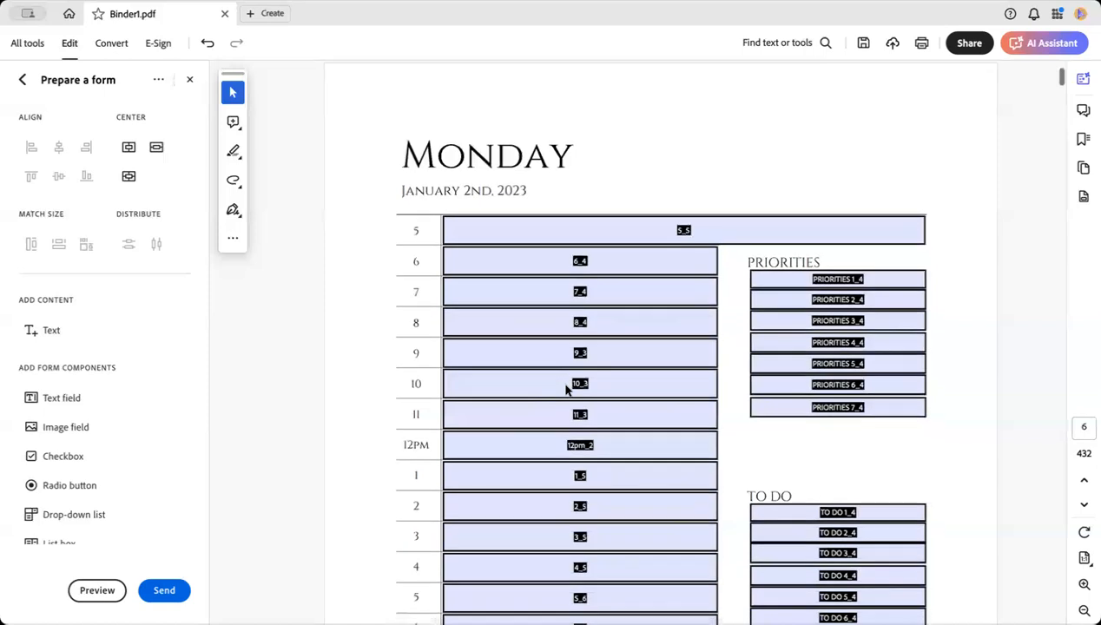
ctrl+scroll(565, 391, down, 3)
scroll(565, 389, down, 5)
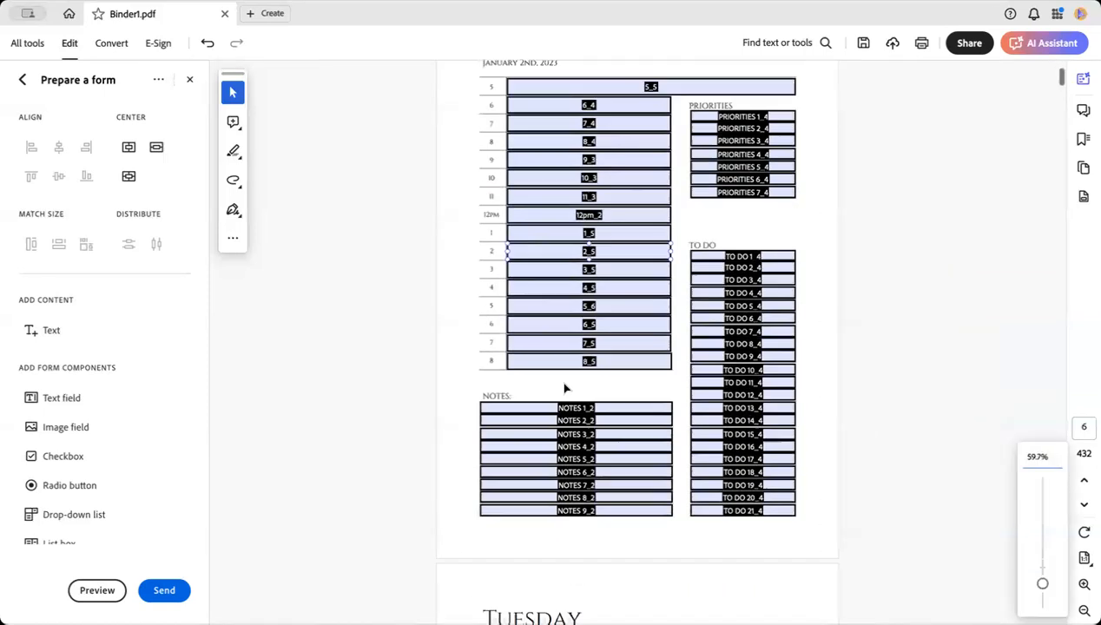